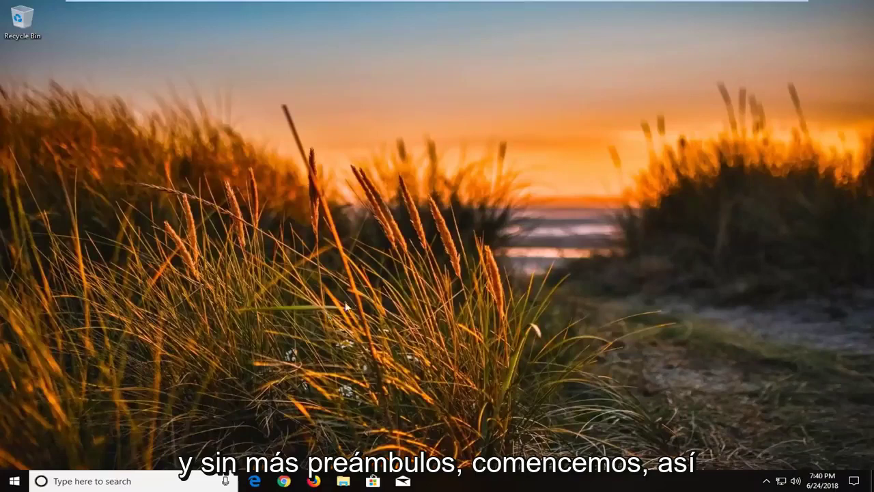
Search Start for 'troubleshoot' and expand the Hardware and Devices troubleshooter on the Troubleshoot page.
click(15, 486)
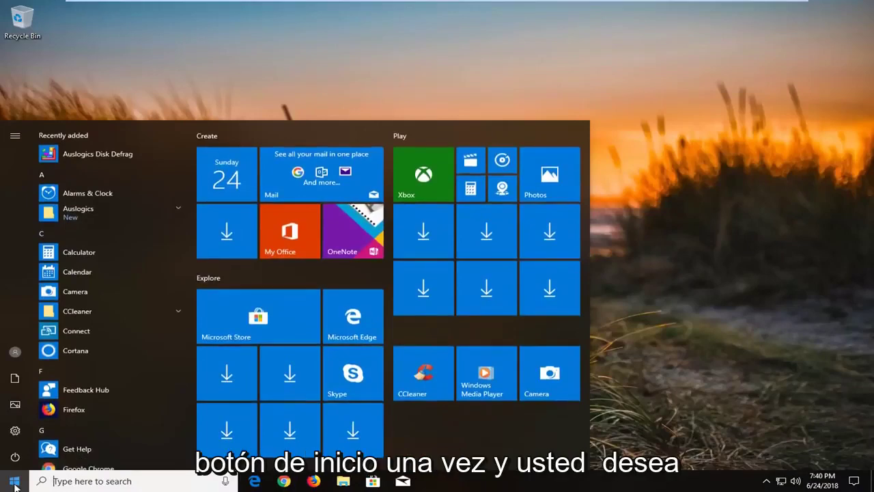
text(t)
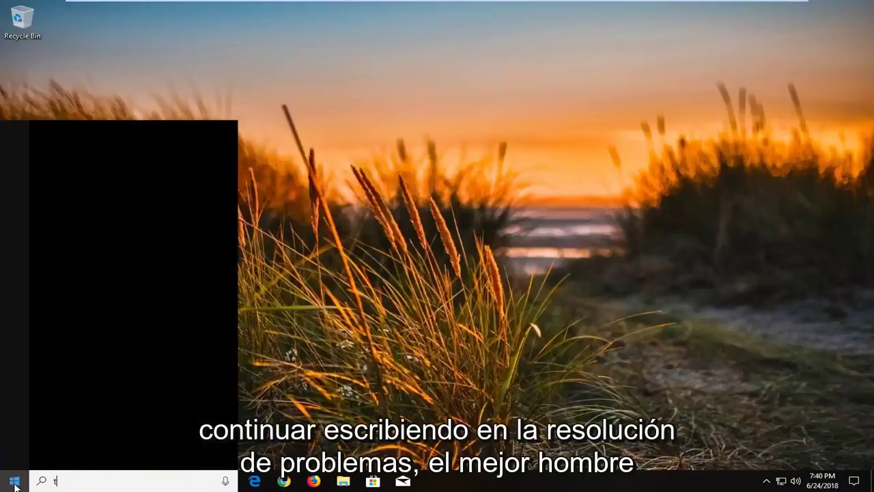
text(roubleshoot)
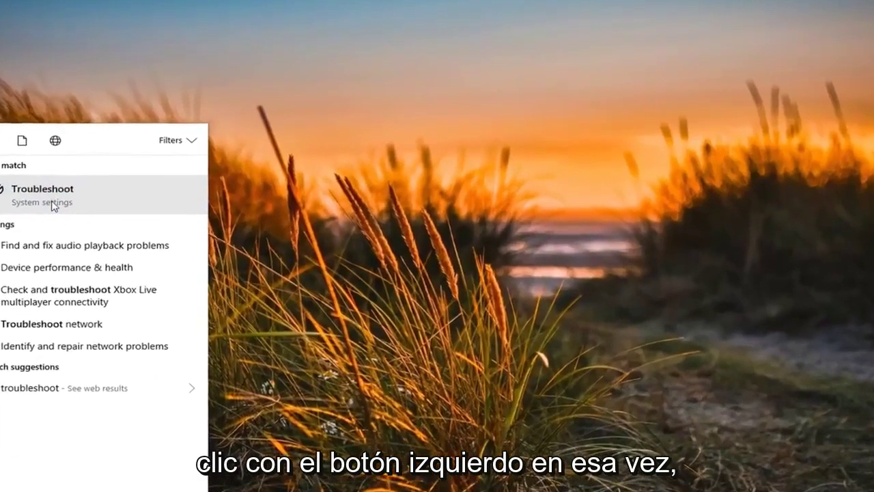
click(92, 185)
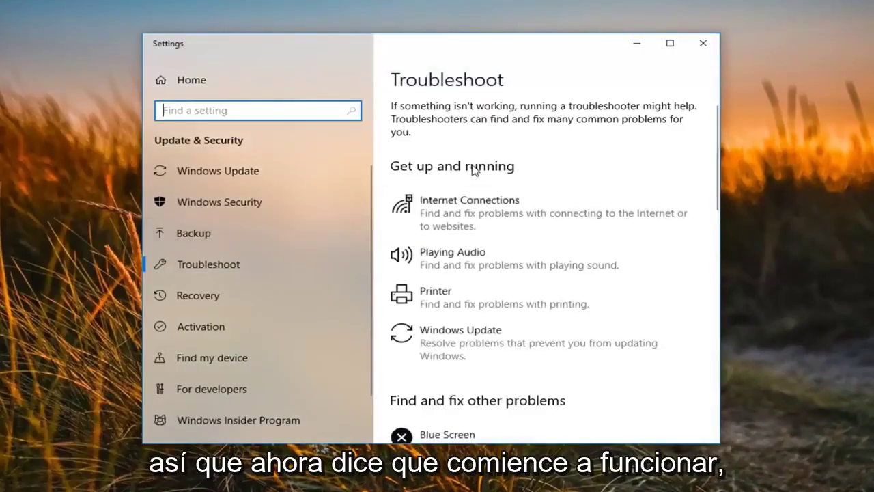
scroll(492, 193, down, 3)
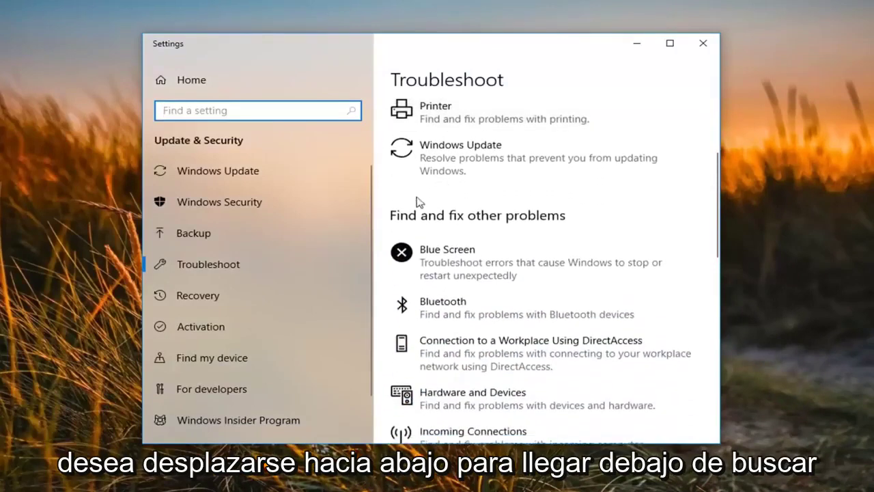
scroll(456, 220, down, 2)
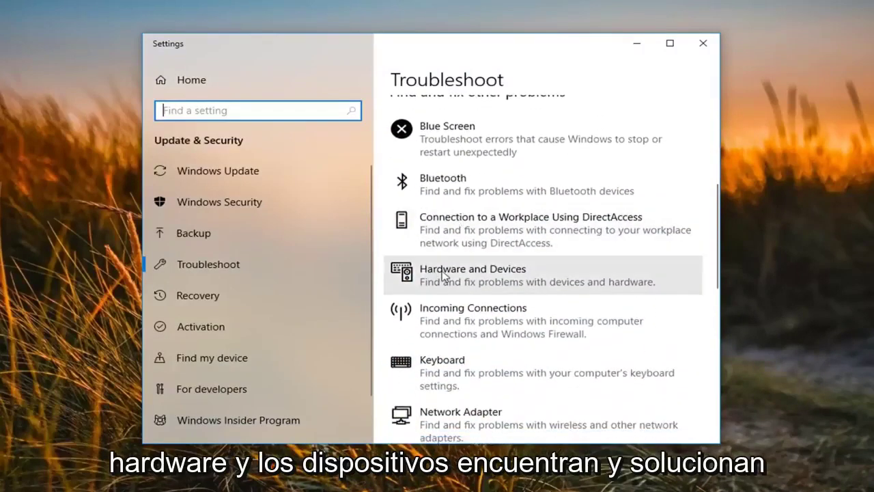
click(627, 284)
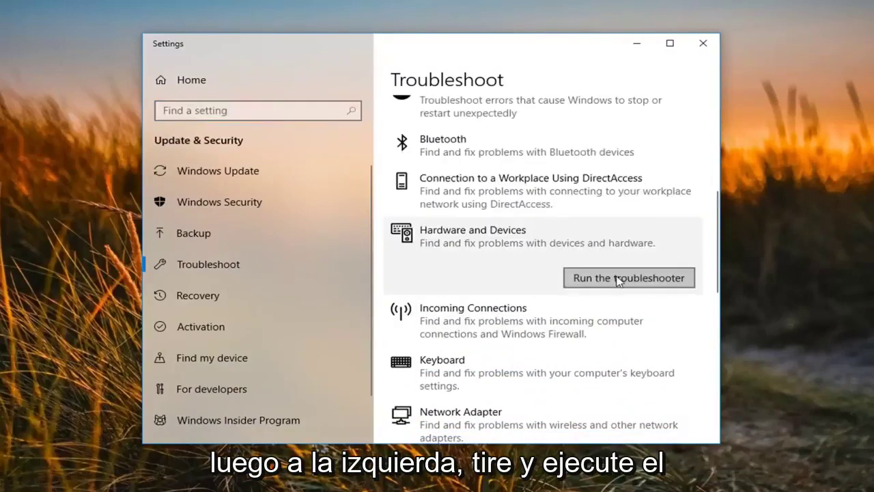
Run the Hardware and Devices troubleshooter and let it finish scanning.
click(619, 280)
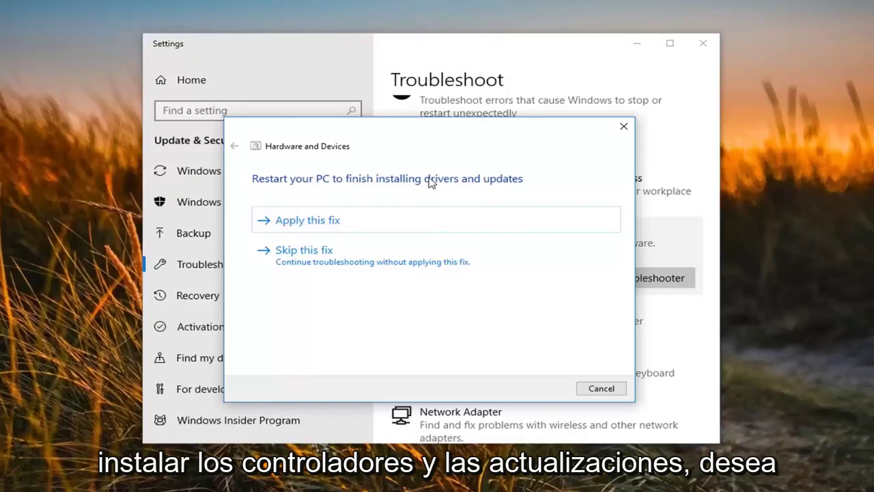
Apply the suggested restart fix and close the troubleshooter once it completes.
click(307, 221)
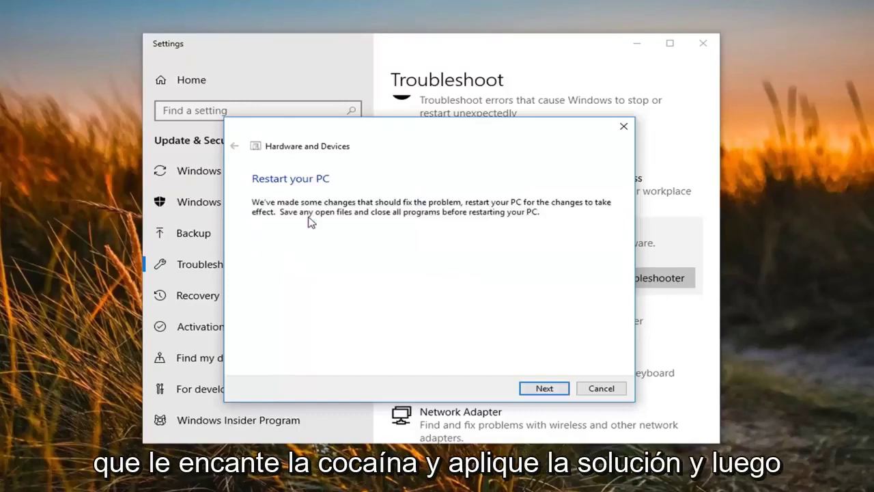
click(549, 389)
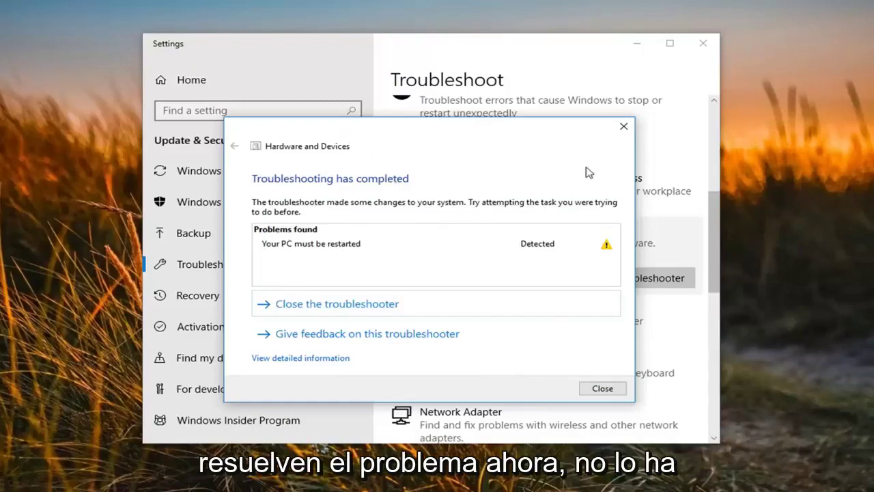
click(624, 126)
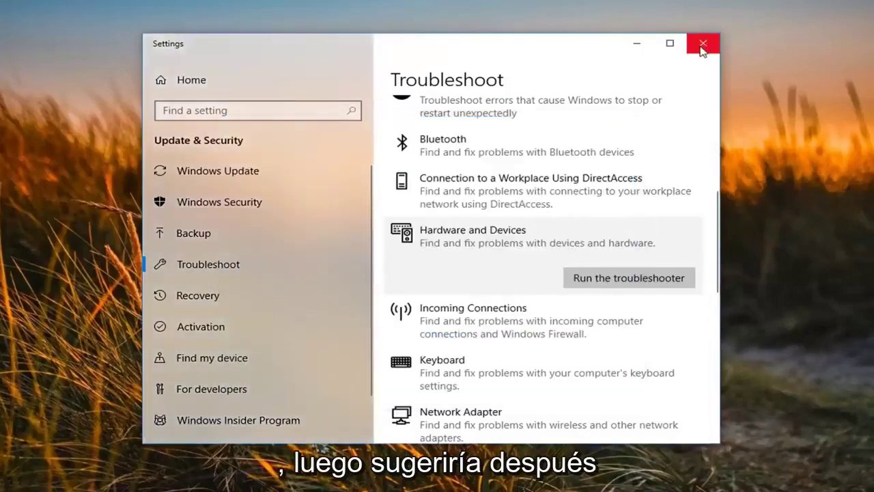
Close Settings and launch Device Manager from a Start search for 'device manager'.
click(701, 43)
click(13, 481)
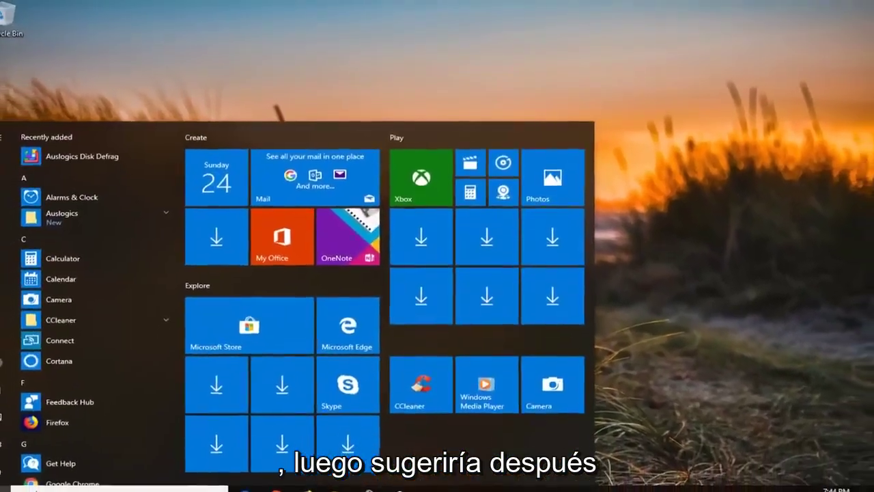
text(device manager)
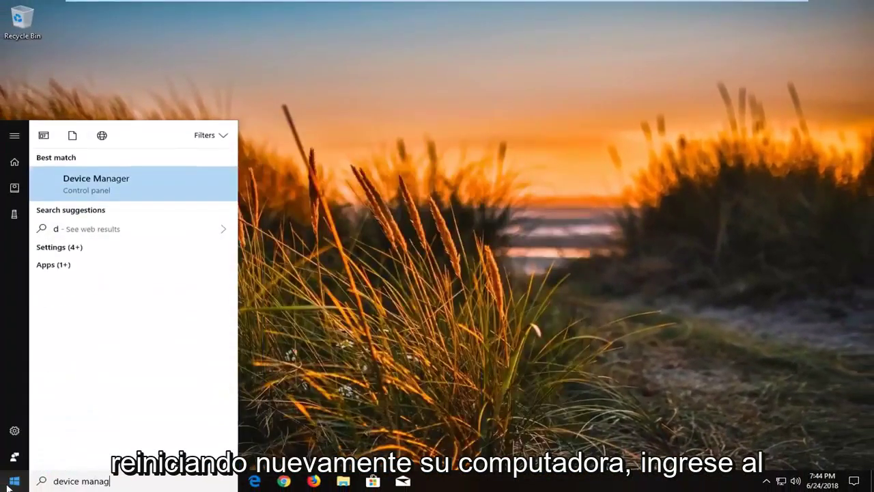
click(119, 188)
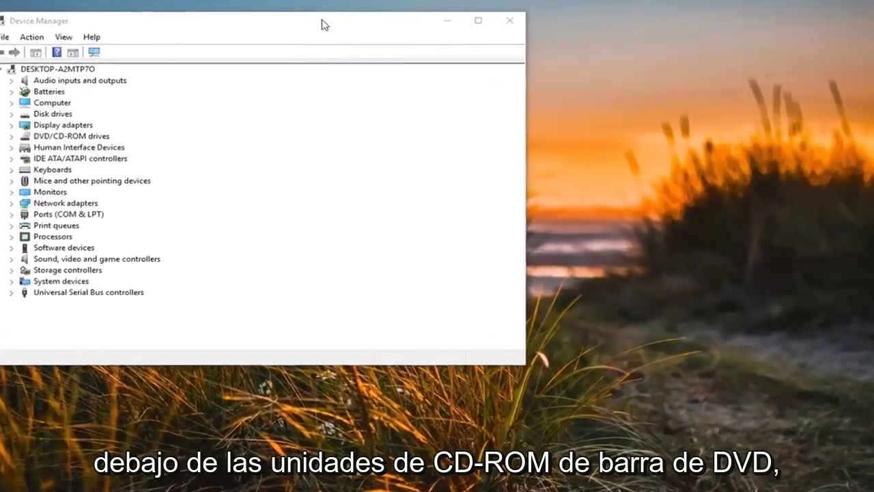
drag(335, 27, 442, 41)
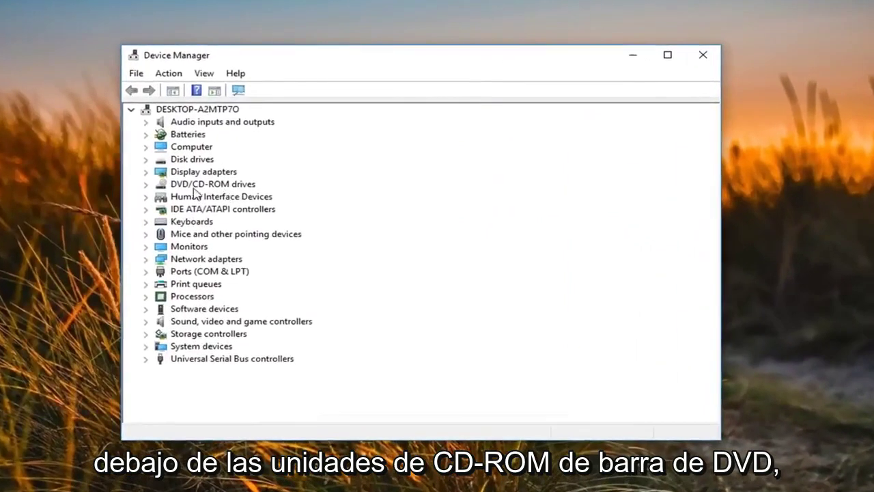
Automatically search for an updated driver for the NECVMWar VMware SATA CD01 drive, then dismiss the result.
click(146, 184)
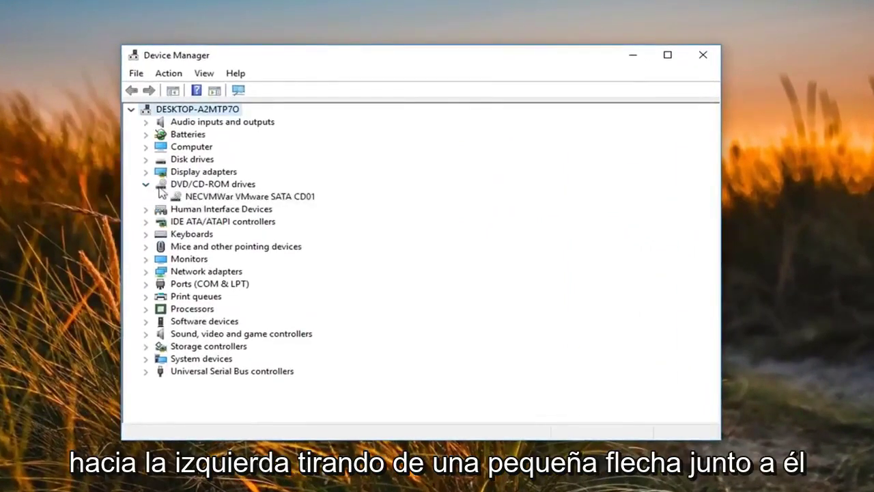
right_click(186, 198)
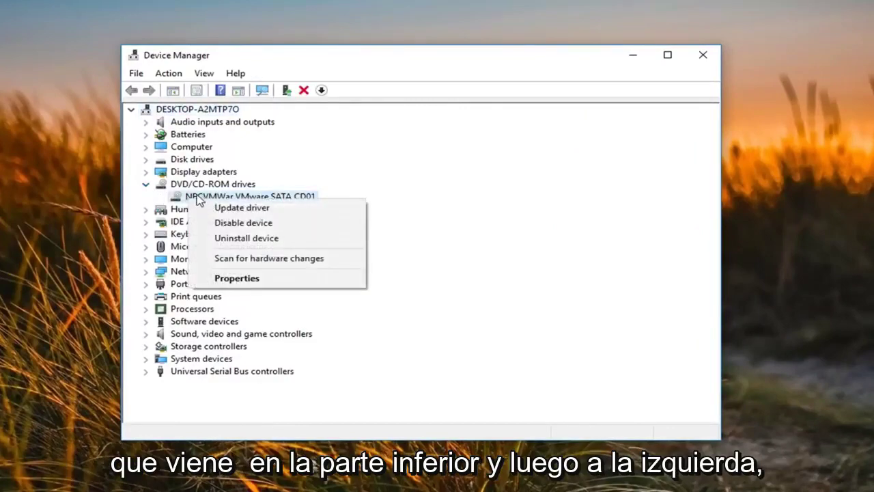
click(235, 208)
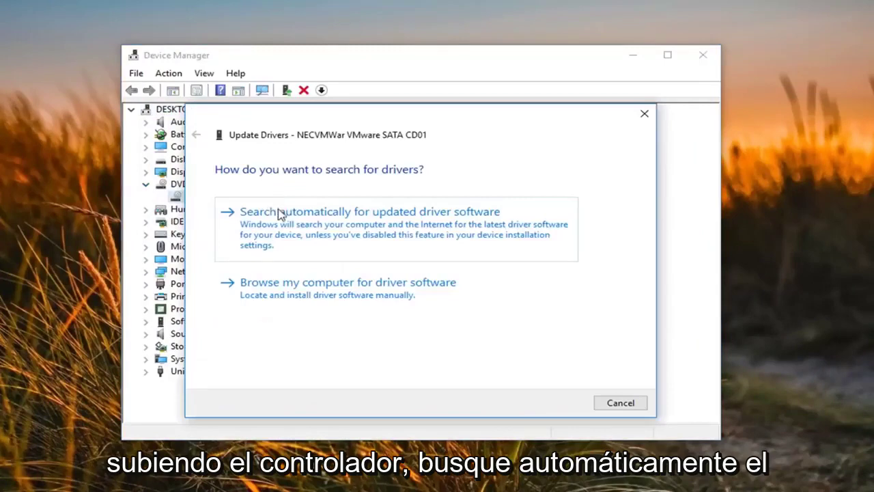
click(372, 232)
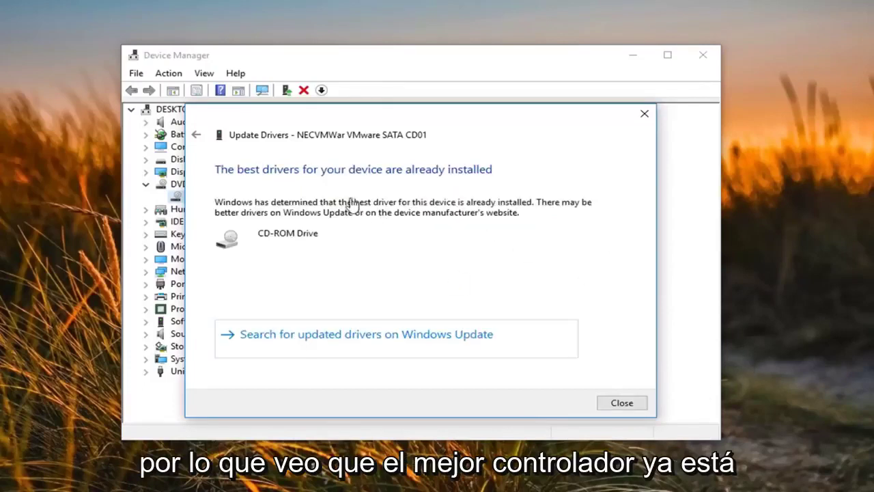
click(614, 403)
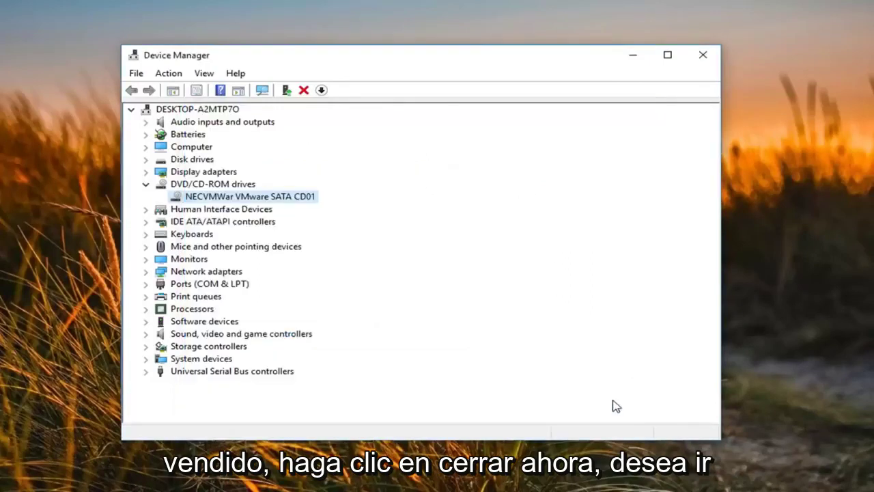
Expand IDE ATA/ATAPI controllers and select the Standard SATA AHCI Controller.
click(179, 226)
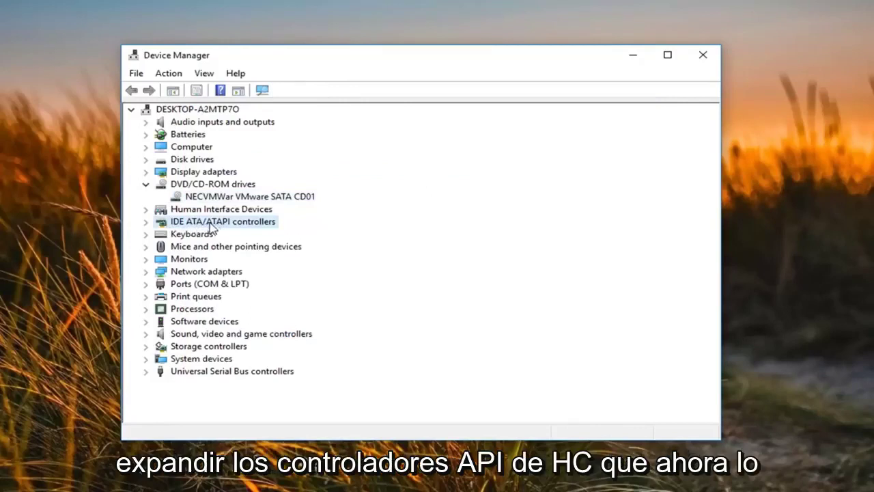
click(147, 223)
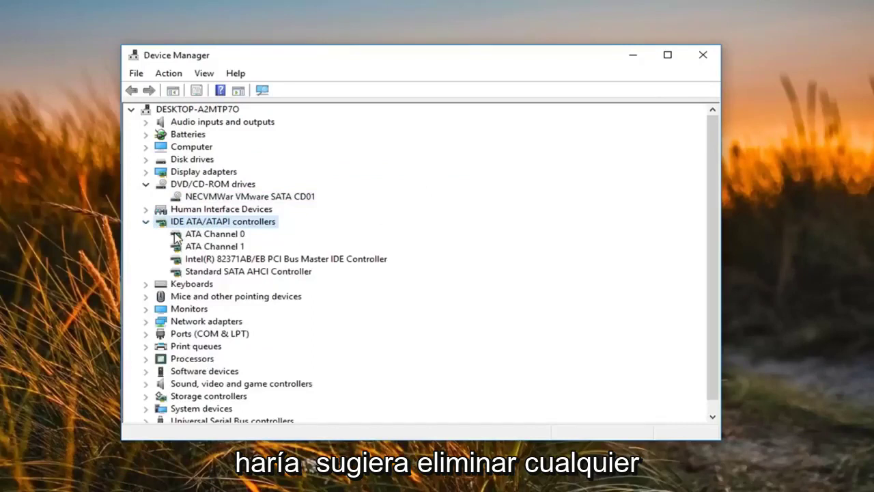
click(203, 273)
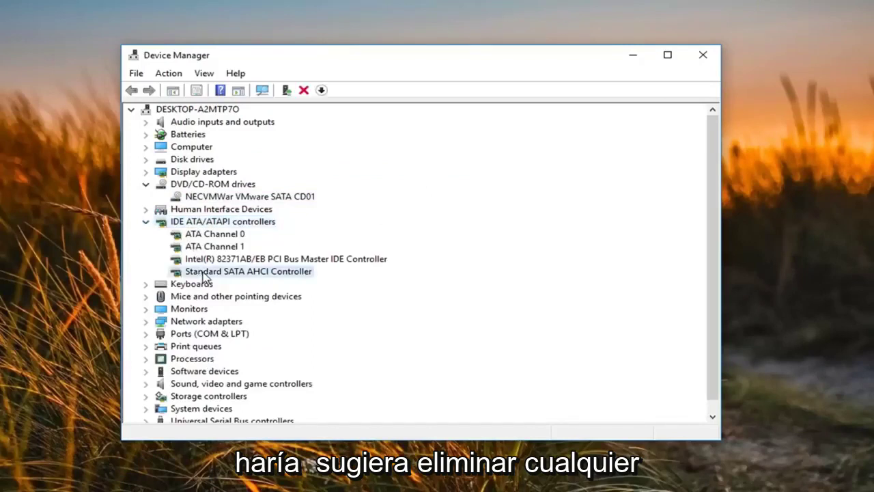
Uninstall the Standard SATA AHCI Controller, then close Device Manager.
right_click(250, 276)
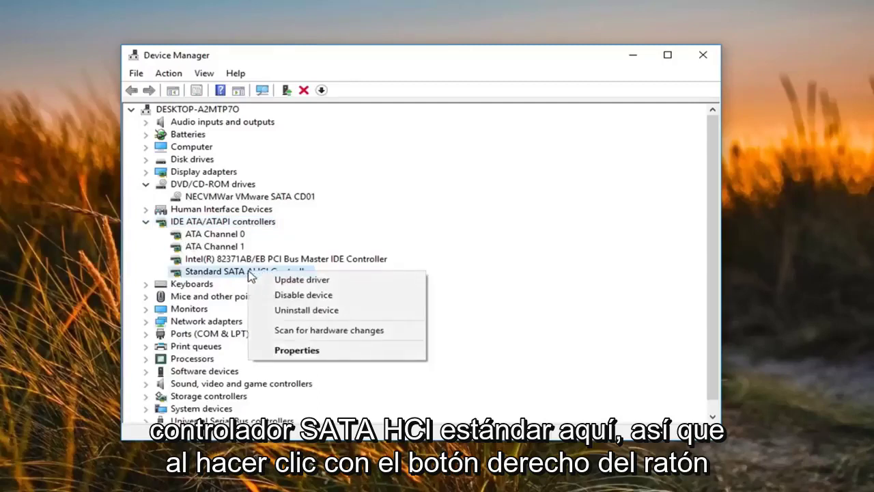
click(298, 312)
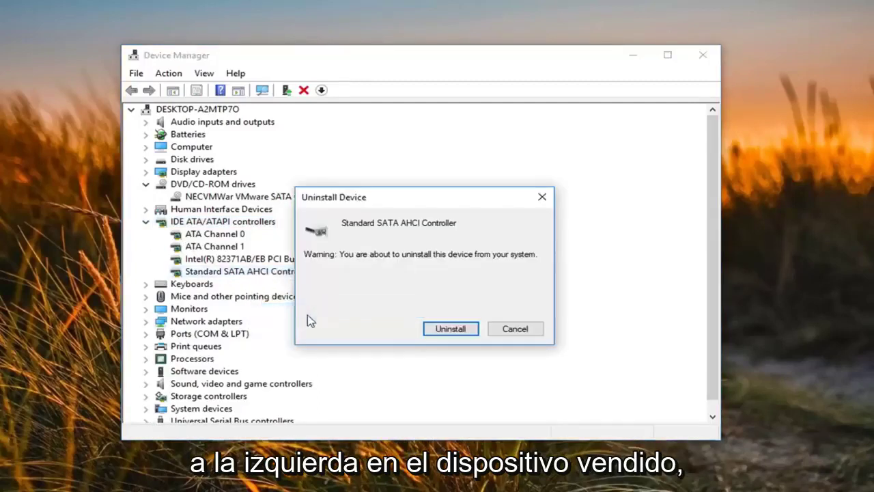
click(451, 331)
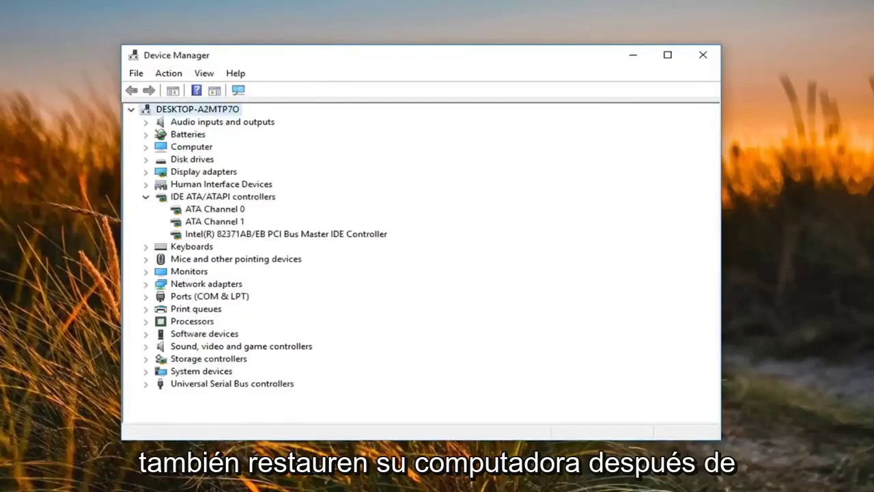
click(703, 55)
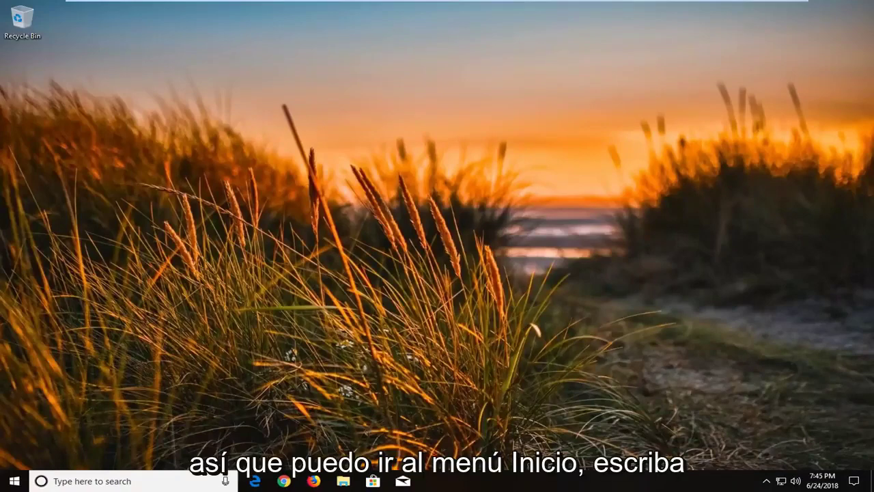
Search Start for 'regedit' and run it as administrator.
click(12, 481)
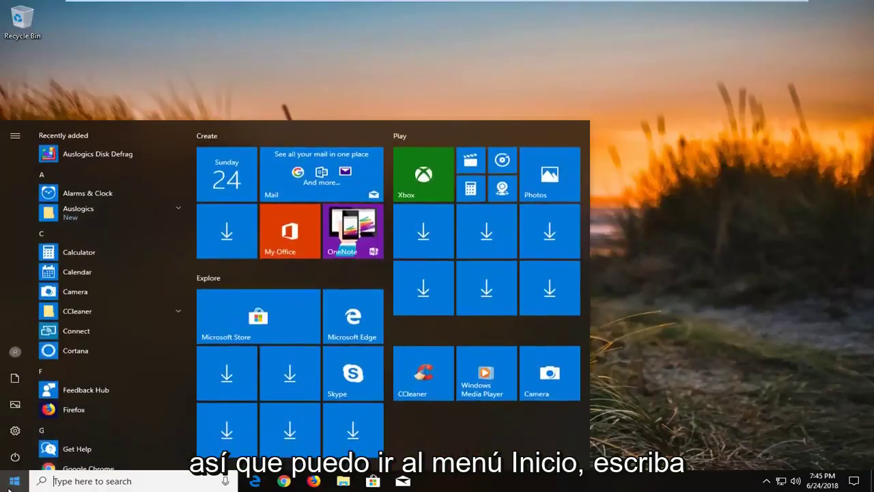
text(regedit)
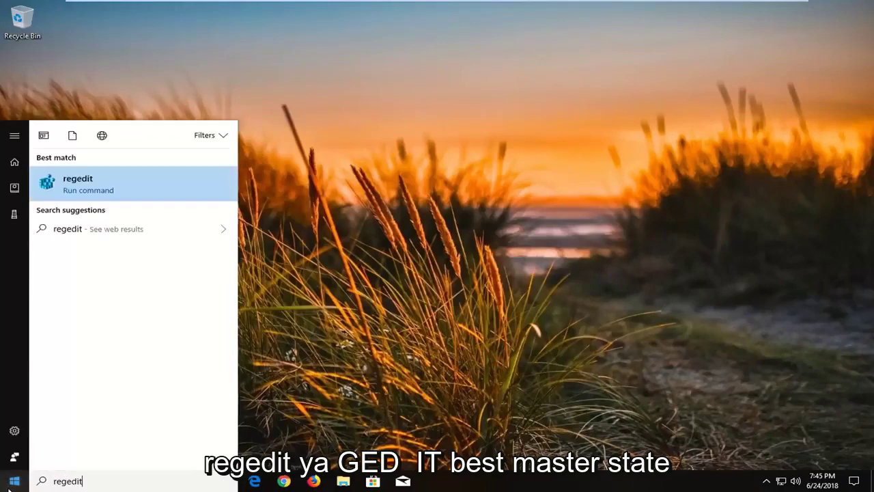
right_click(97, 180)
click(120, 192)
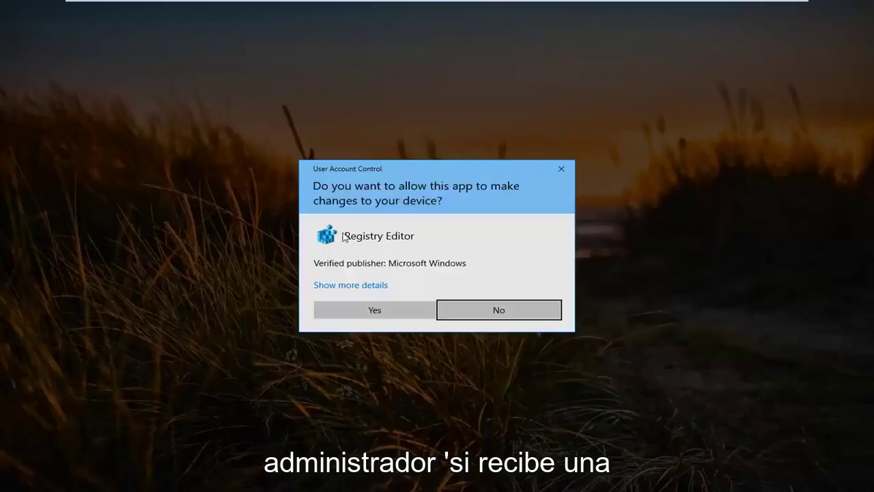
Approve the UAC prompt and navigate to HKEY_LOCAL_MACHINE\SYSTEM\CurrentControlSet\Control, widening the tree pane.
click(374, 312)
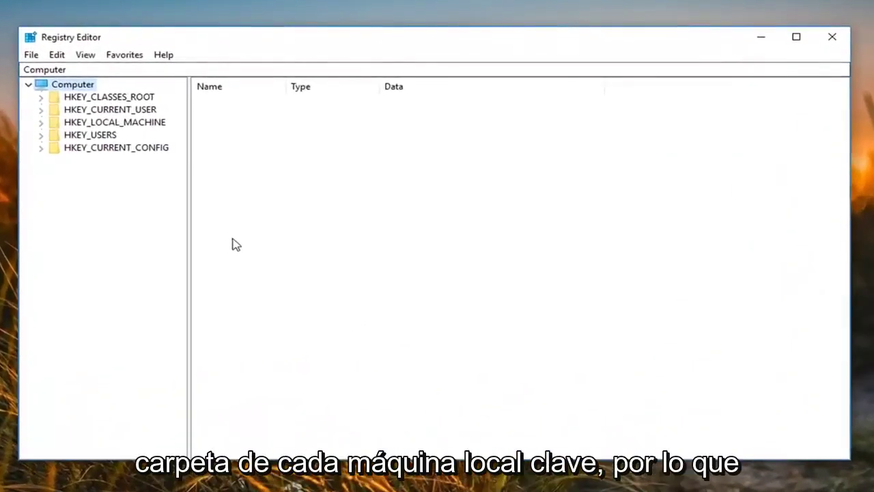
click(77, 125)
double_click(77, 123)
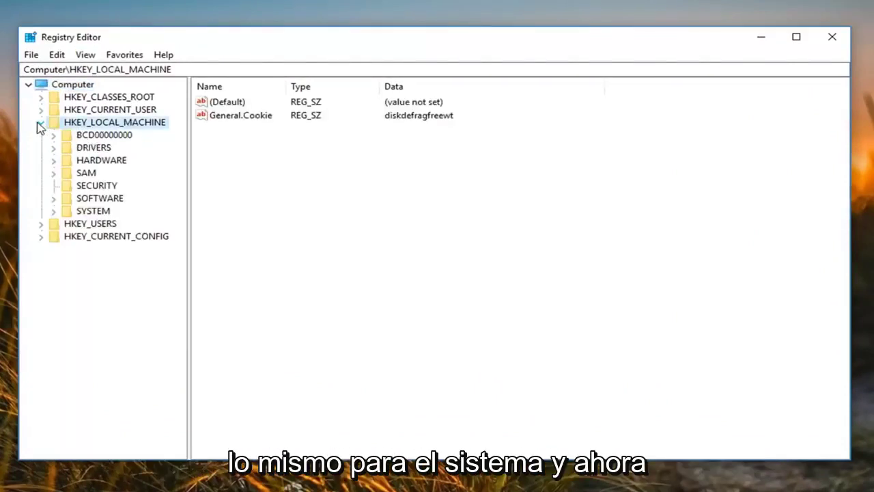
double_click(82, 212)
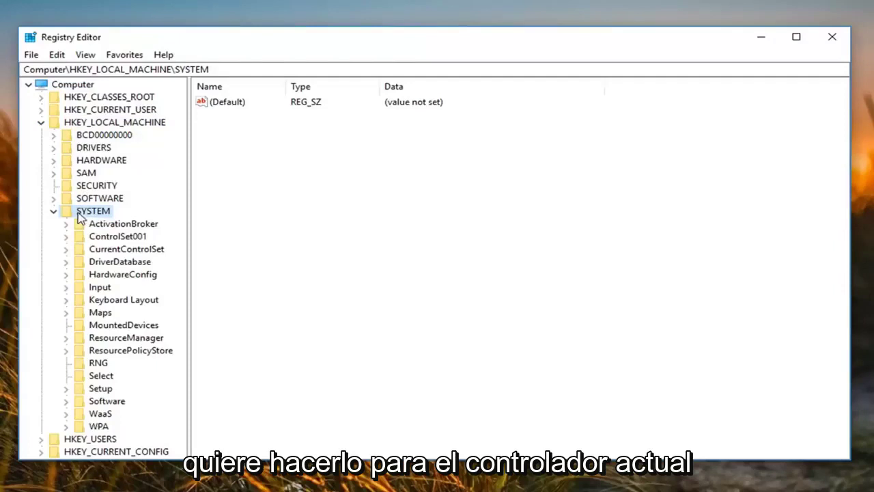
double_click(110, 253)
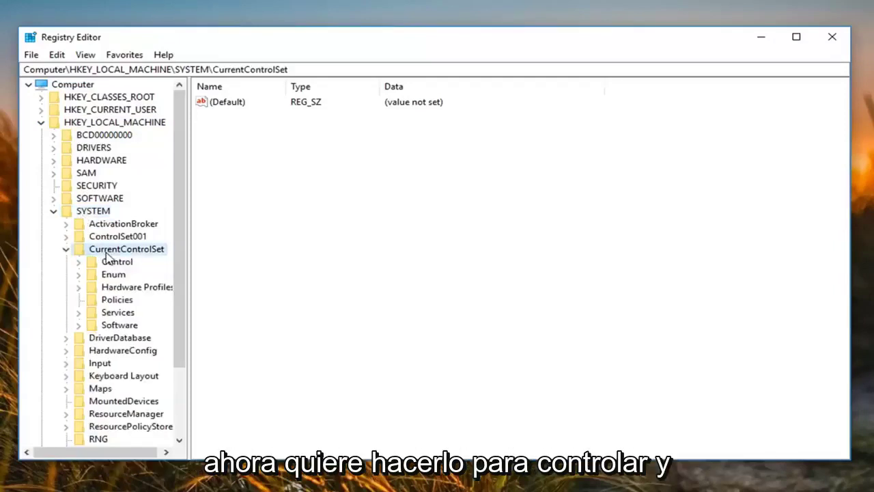
double_click(109, 263)
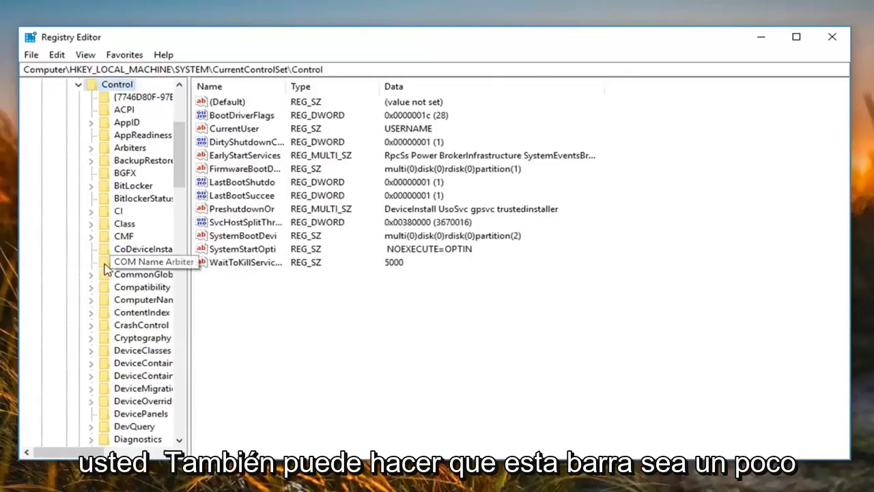
drag(191, 113, 265, 118)
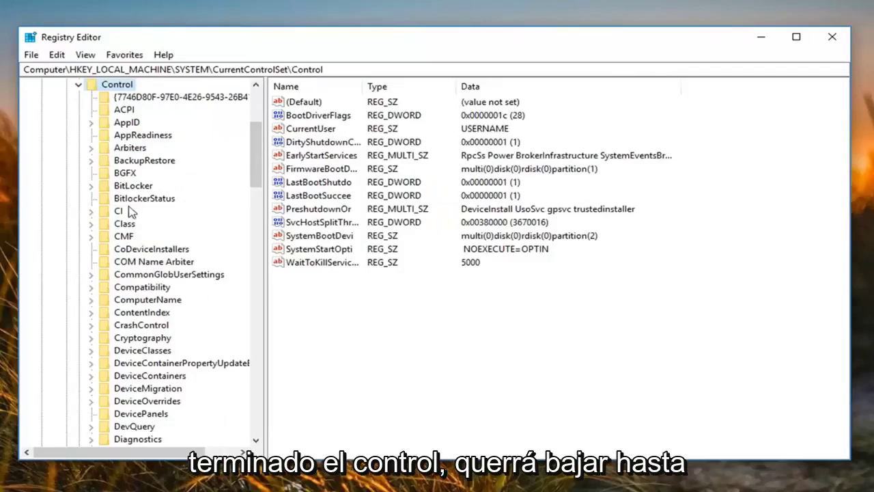
Expand Control\Class and select the CDROM class key {4d36e965-e325-11ce-bfc1-08002be10318}.
click(125, 226)
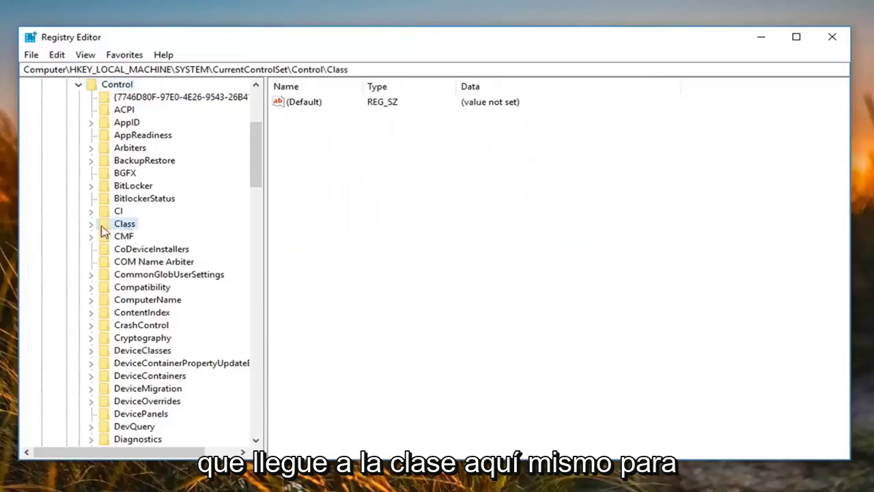
double_click(123, 225)
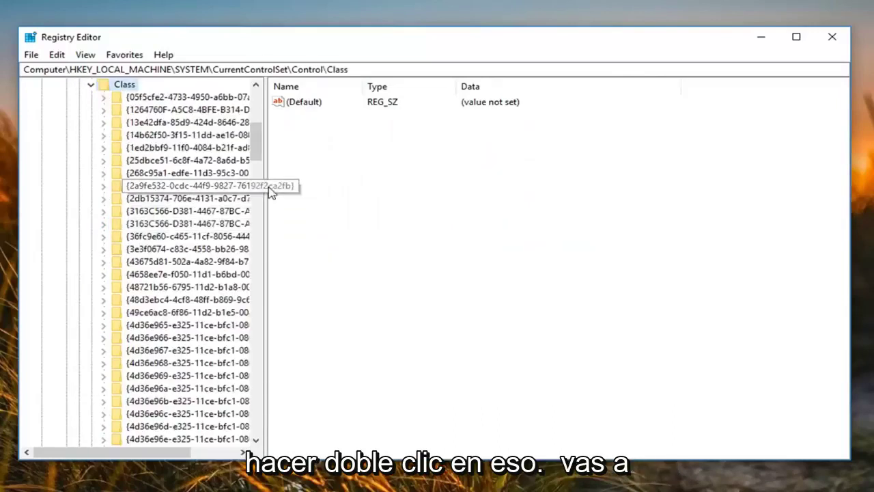
drag(267, 186, 377, 186)
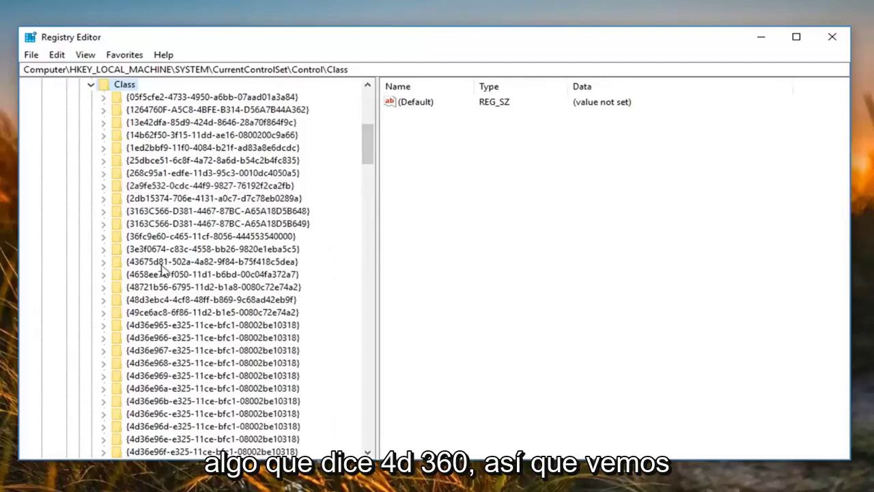
scroll(142, 410, down, 1)
click(140, 287)
key(Up)
key(Down)
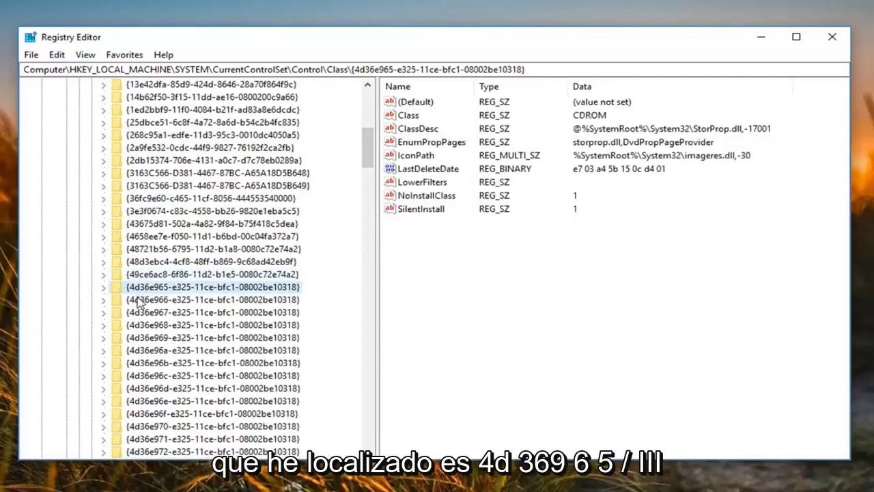
key(Down)
key(Down)
key(Up)
key(Up)
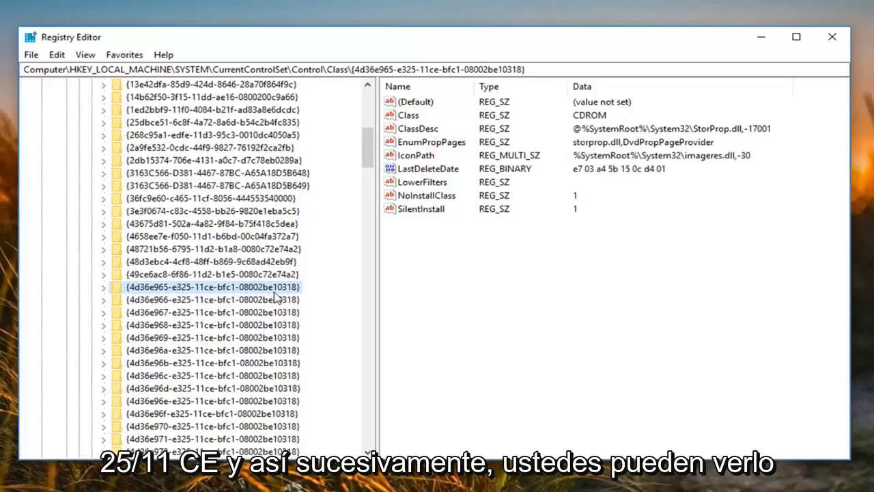
scroll(164, 308, up, 2)
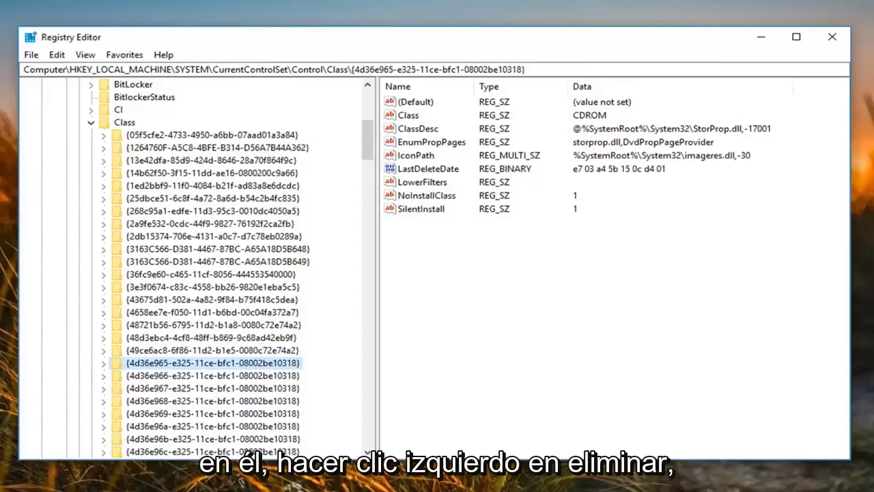
Delete the LowerFilters value from the CDROM class registry key and confirm the deletion.
right_click(426, 185)
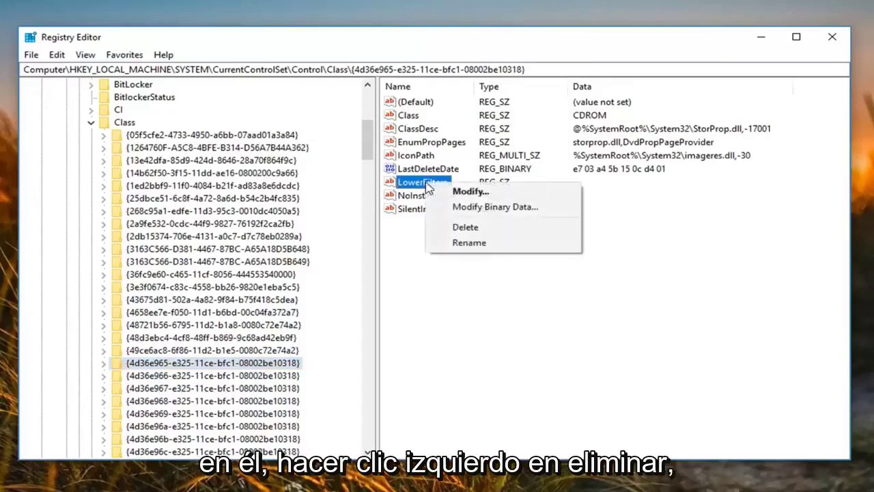
click(459, 228)
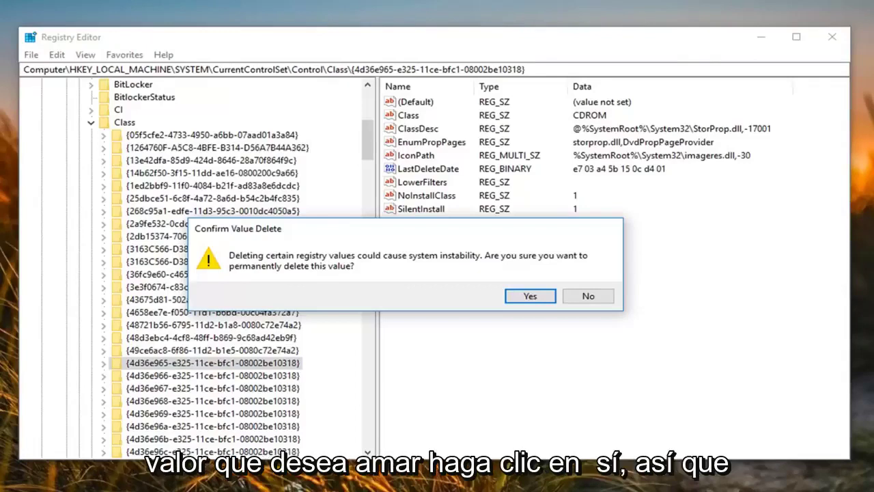
click(531, 296)
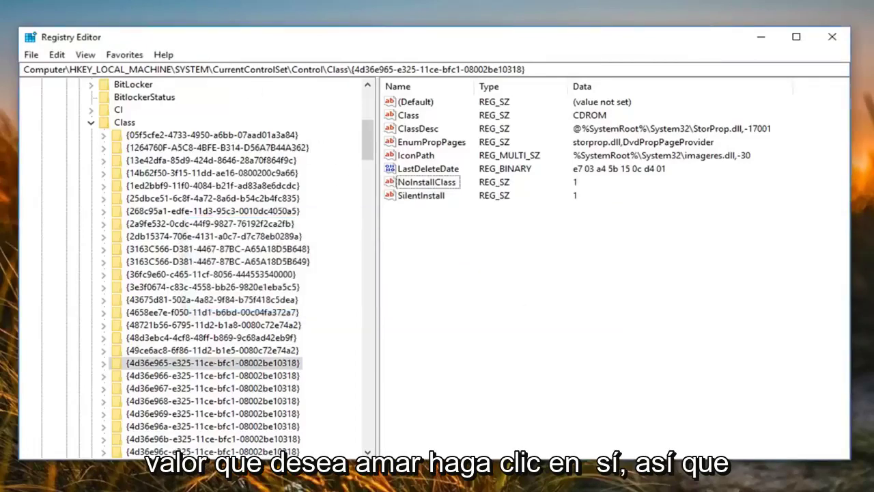